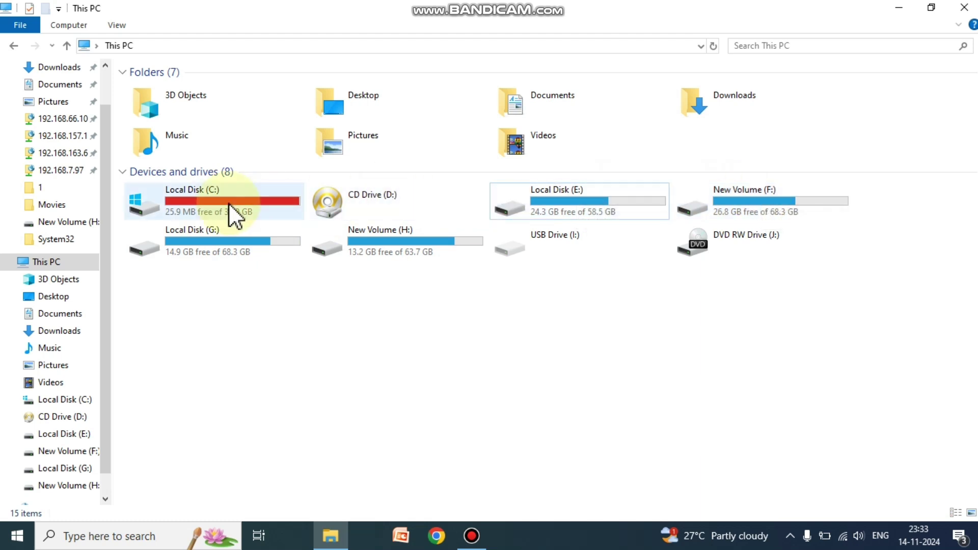
Step: Search Windows for "part", open Create and format hard disk partitions, and maximize the Disk Management window
mouse_move(229, 203)
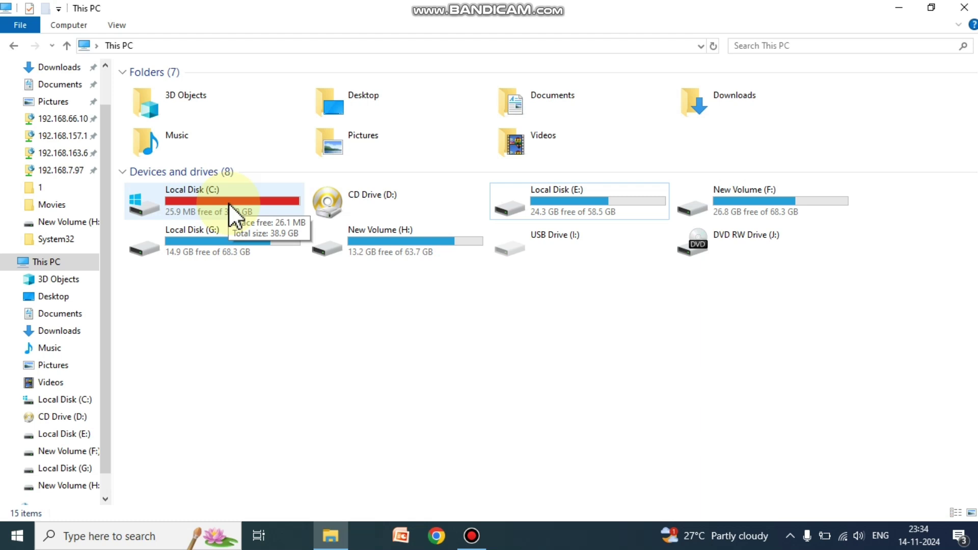
click(95, 538)
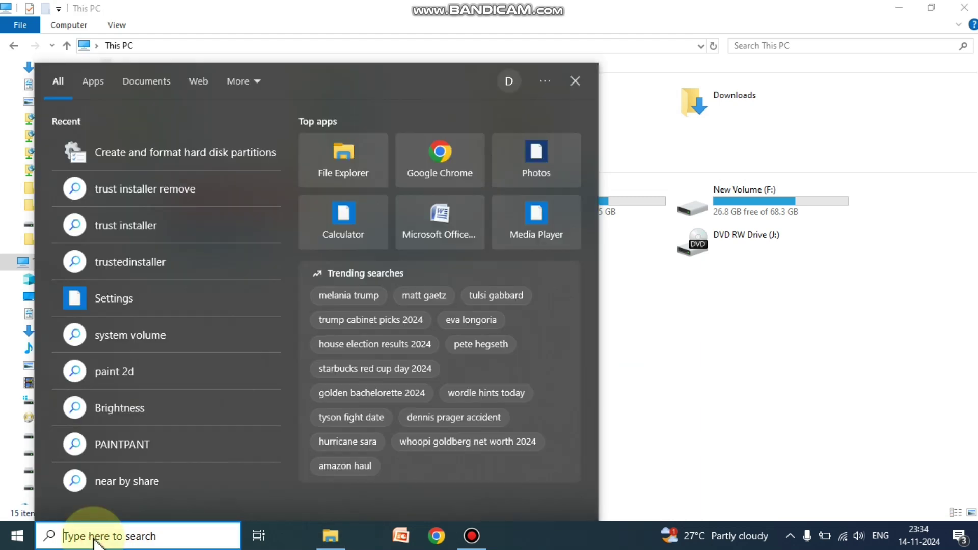
text(pa)
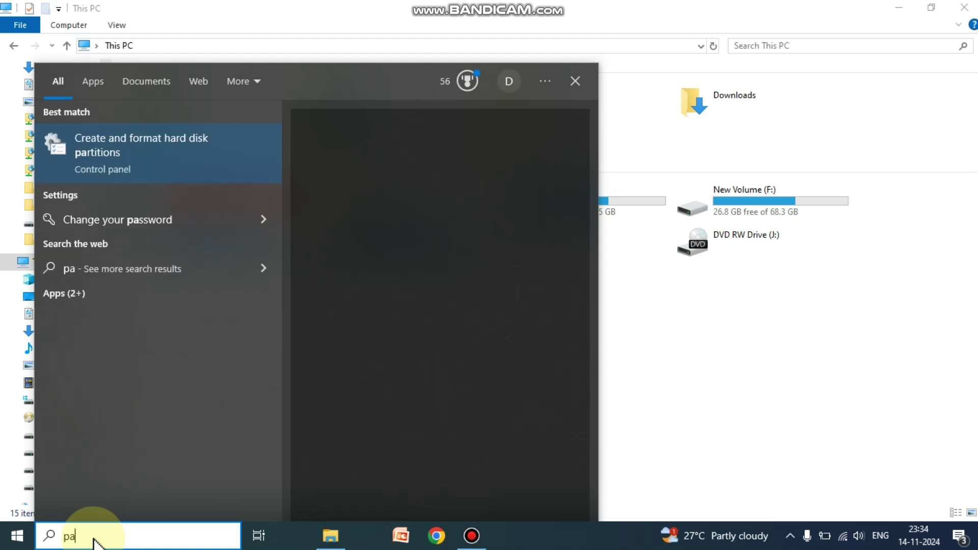
text(rt)
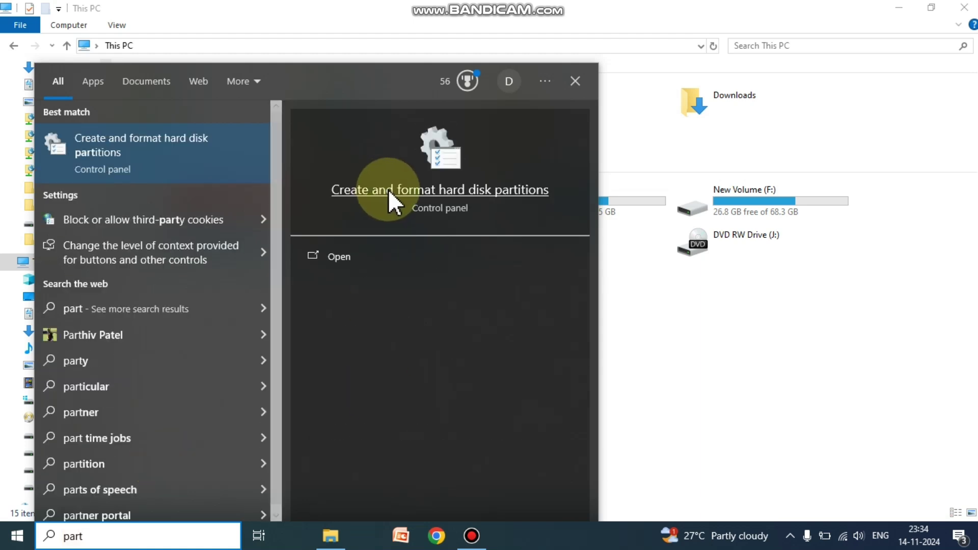
click(388, 190)
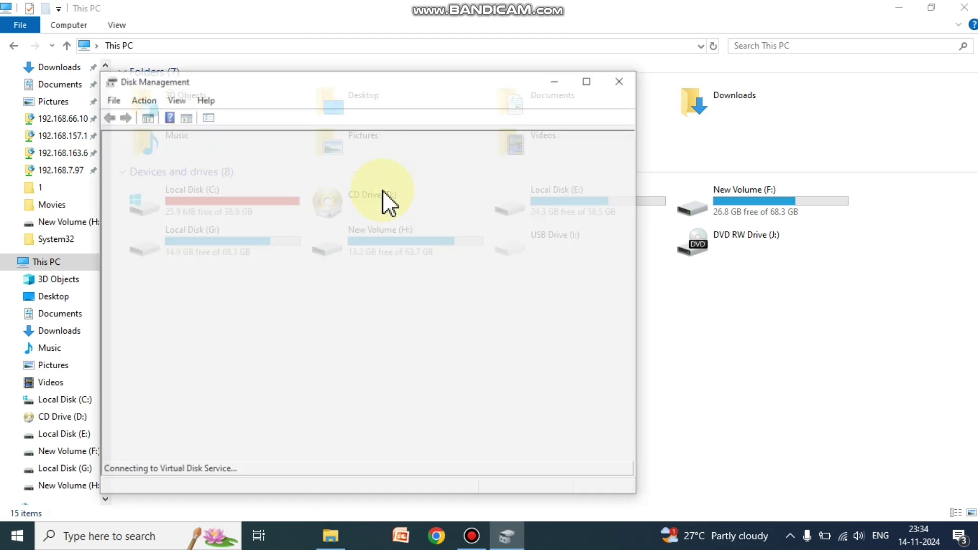
click(585, 79)
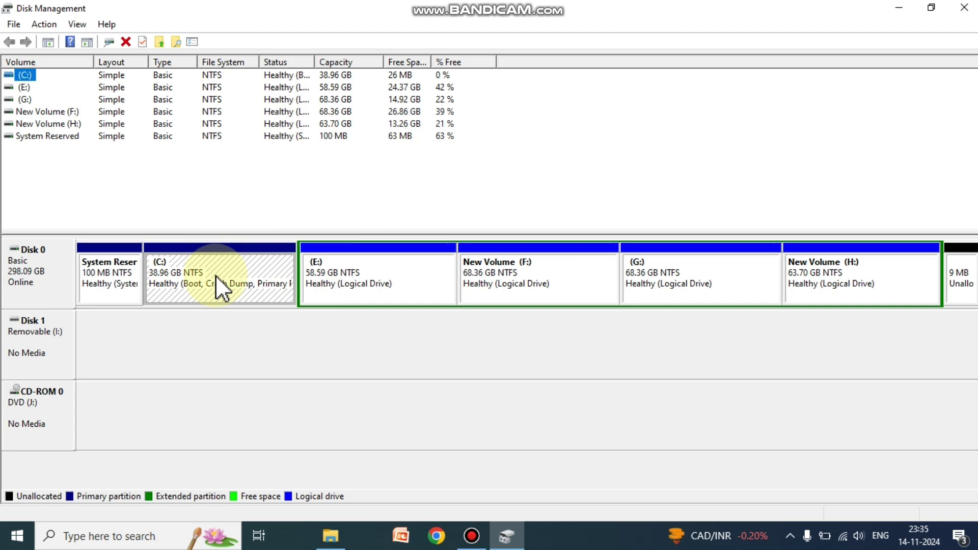
Step: Delete the E: volume on Disk 0, agreeing to erase its data and force the deletion
click(474, 329)
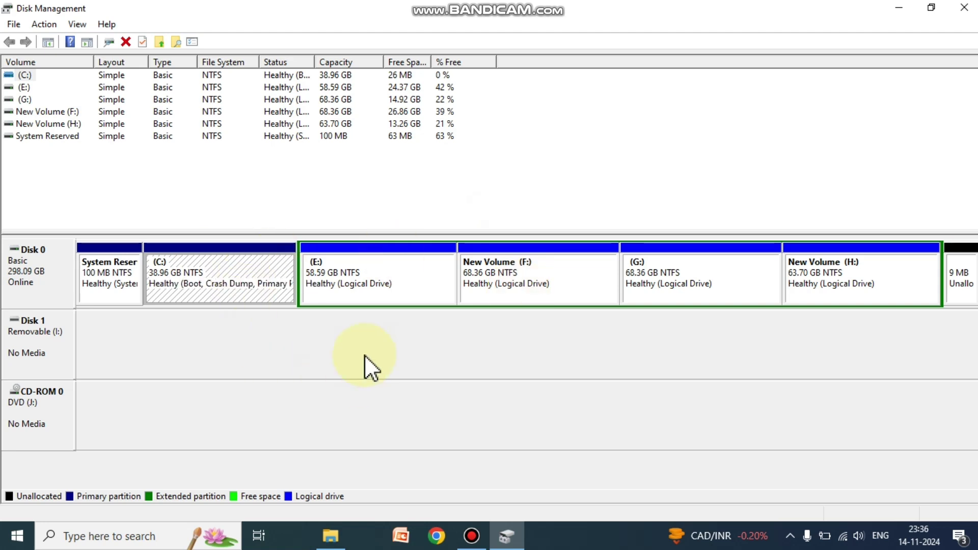
click(365, 266)
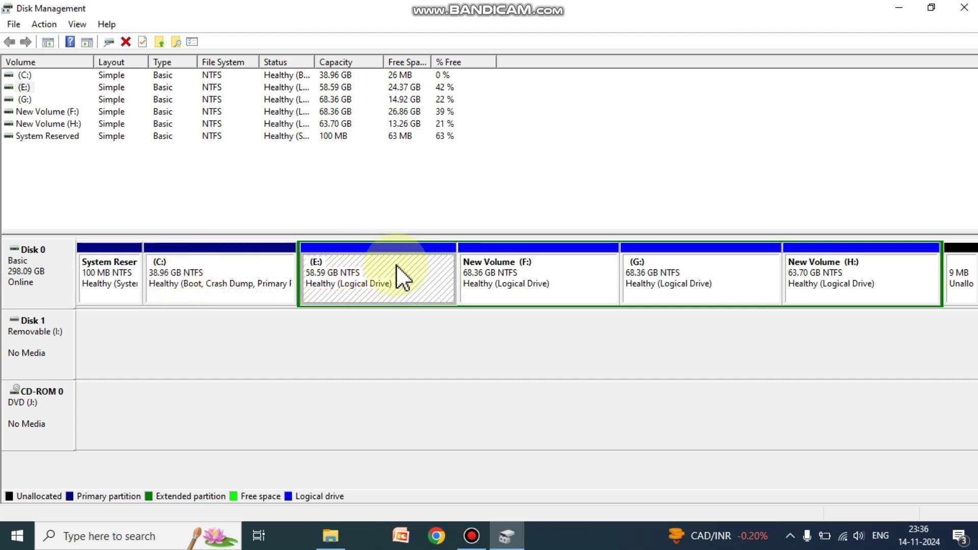
right_click(380, 275)
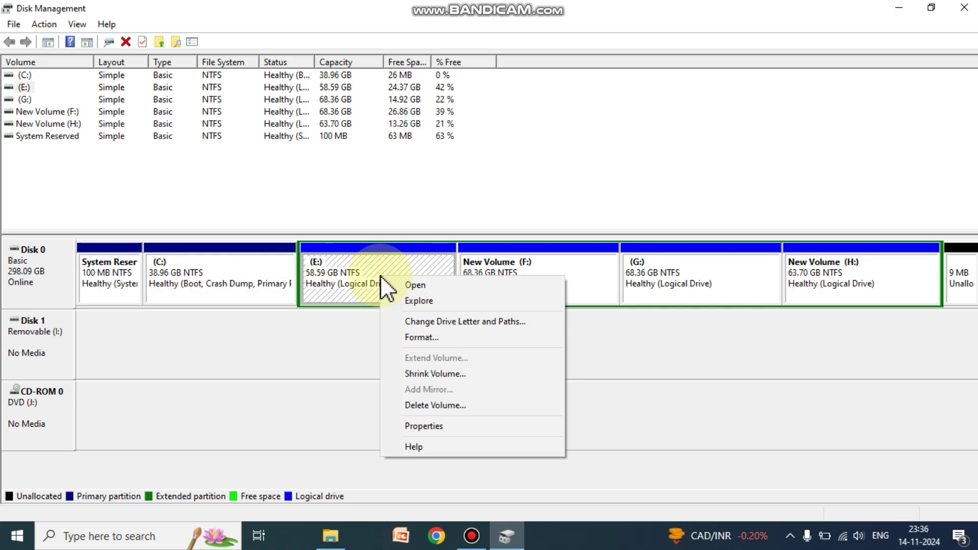
click(460, 407)
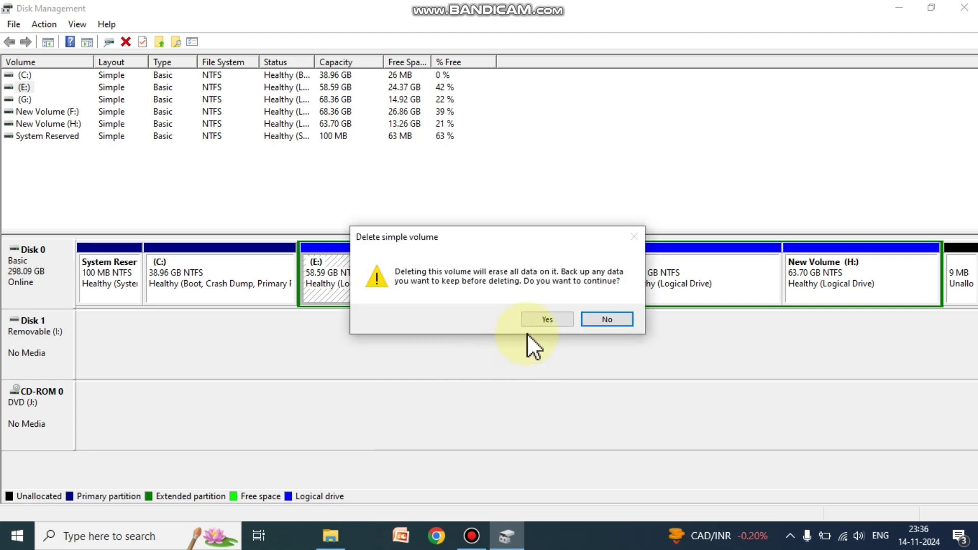
click(543, 318)
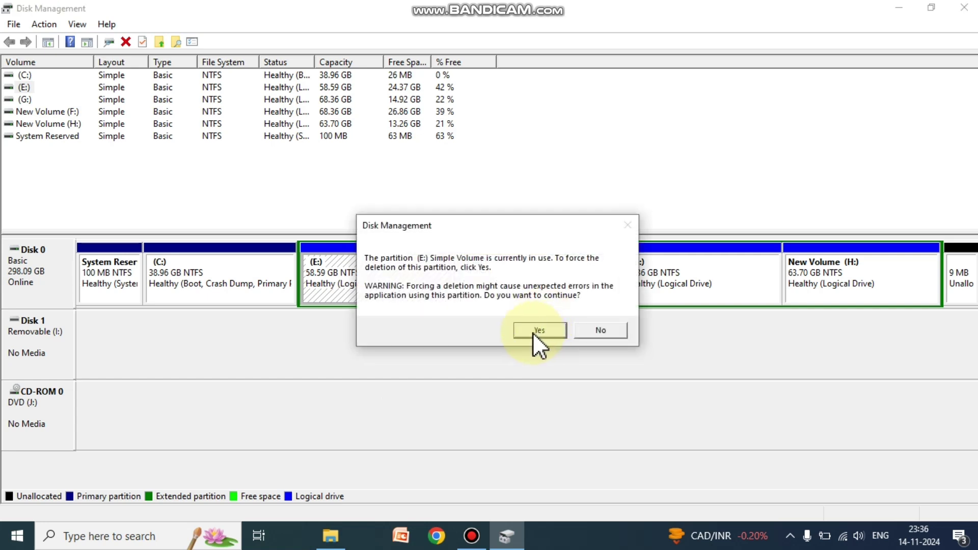
click(533, 332)
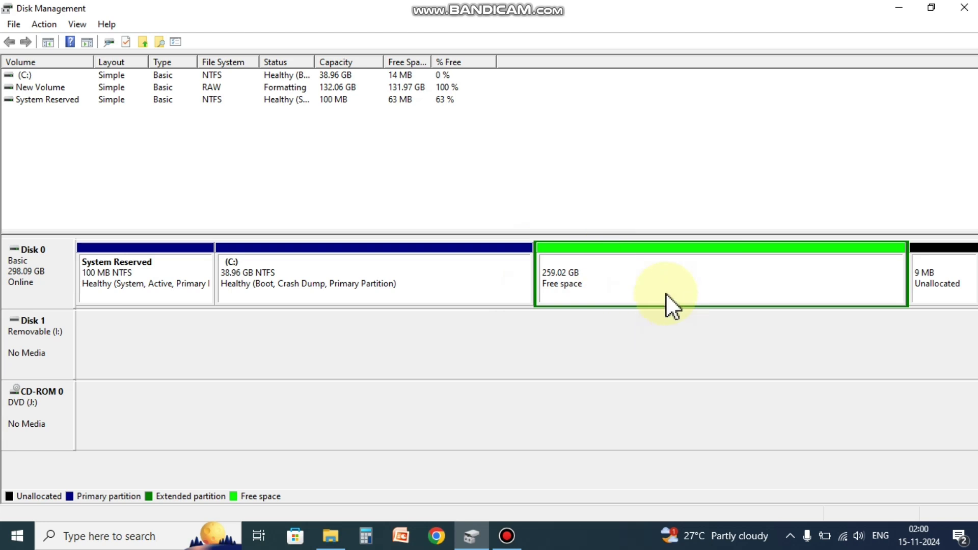
Step: Delete the extended partition that holds the free space on Disk 0
right_click(677, 244)
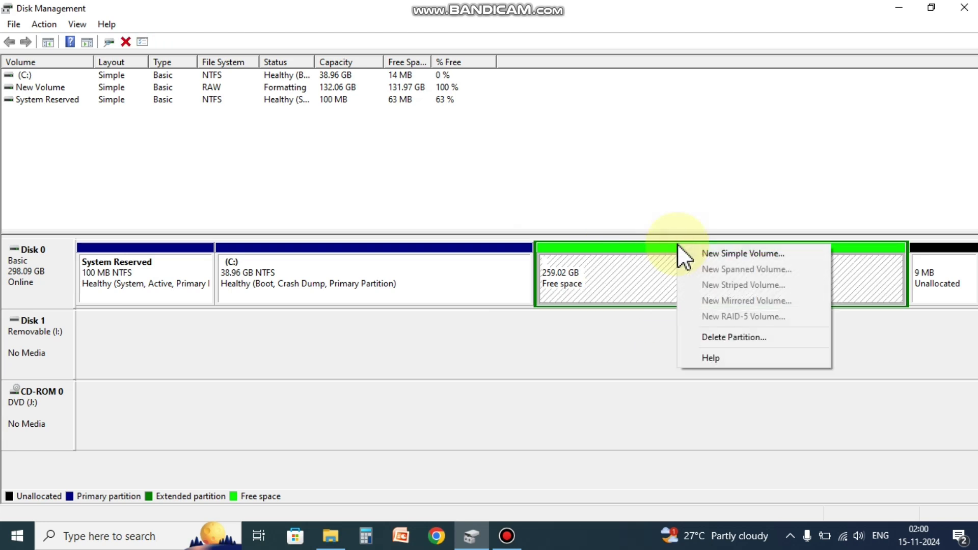
click(743, 336)
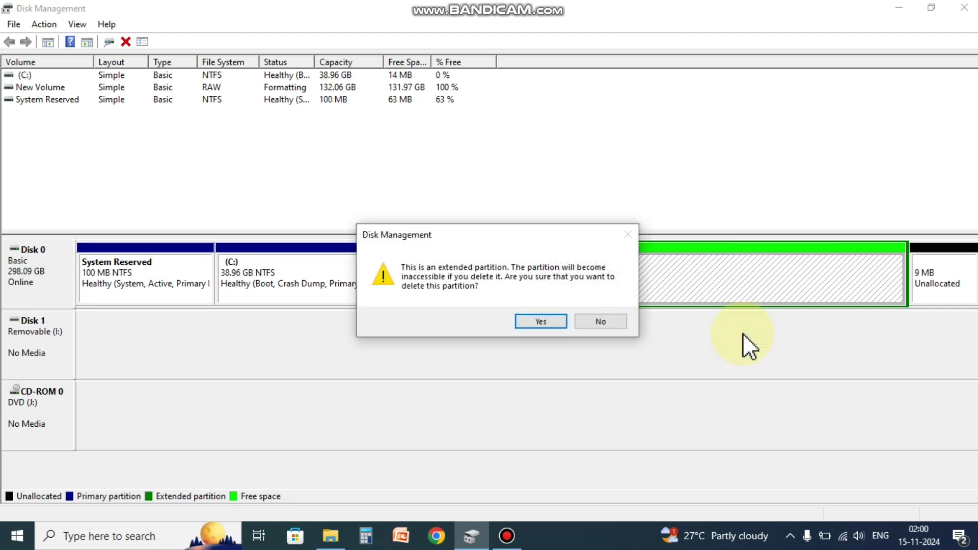
click(540, 321)
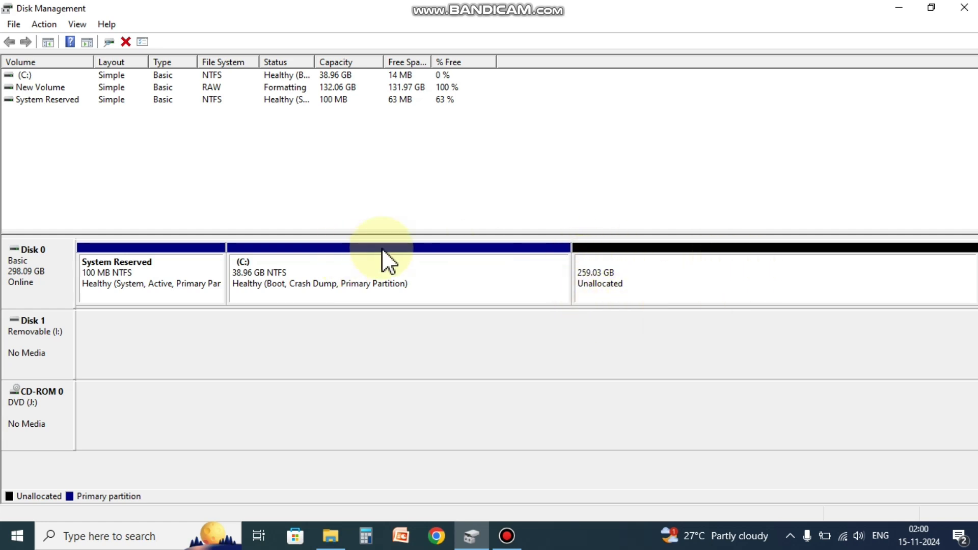
Step: Extend the C: volume by 65246 MB using the unallocated space on Disk 0
right_click(407, 246)
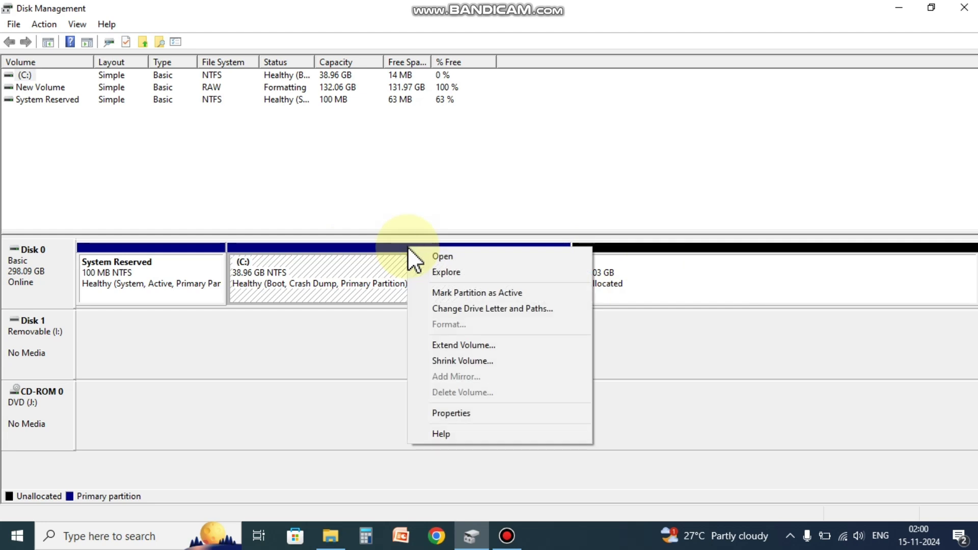
click(492, 343)
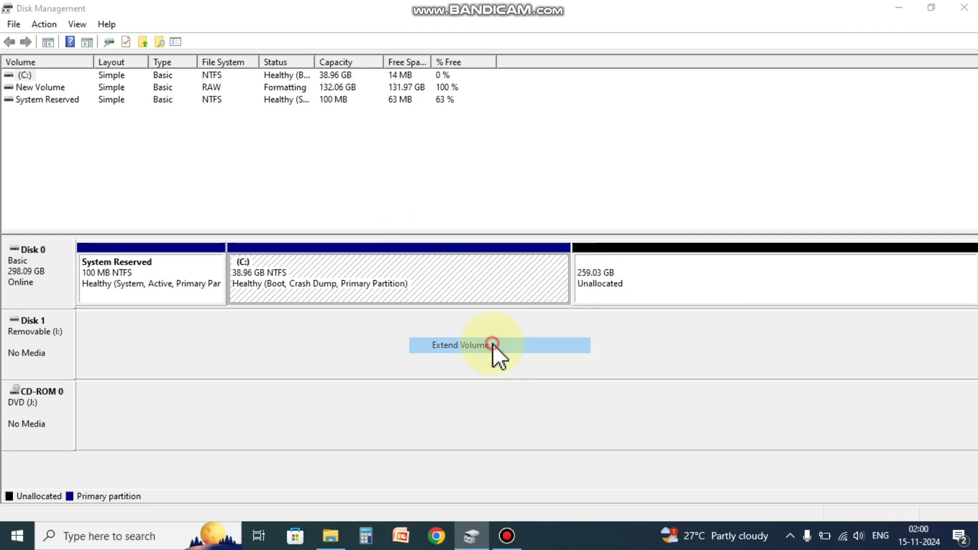
click(281, 344)
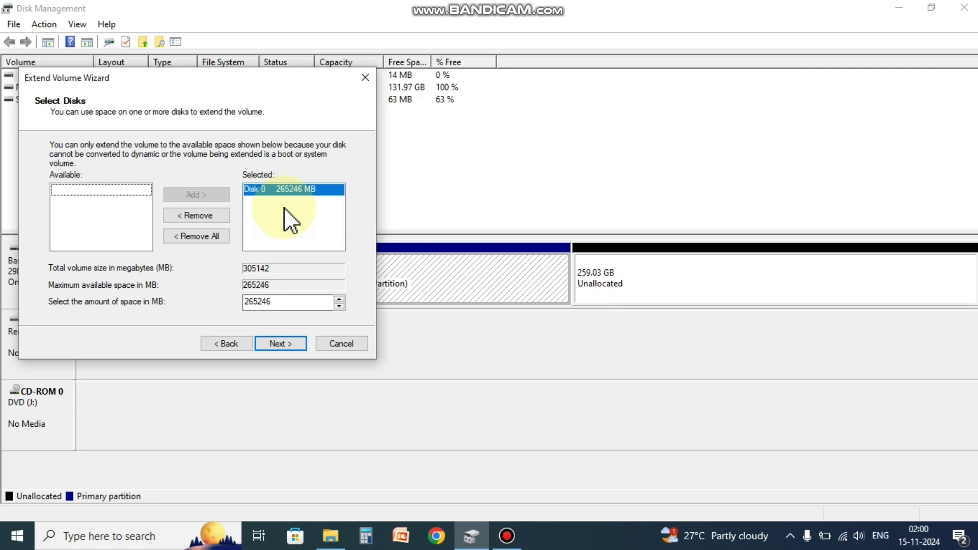
click(248, 302)
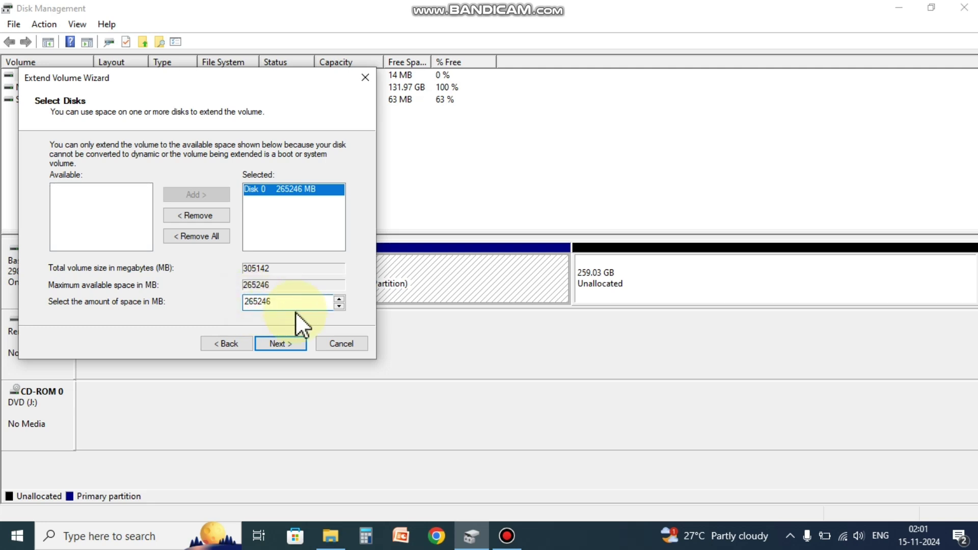
key(BackSpace)
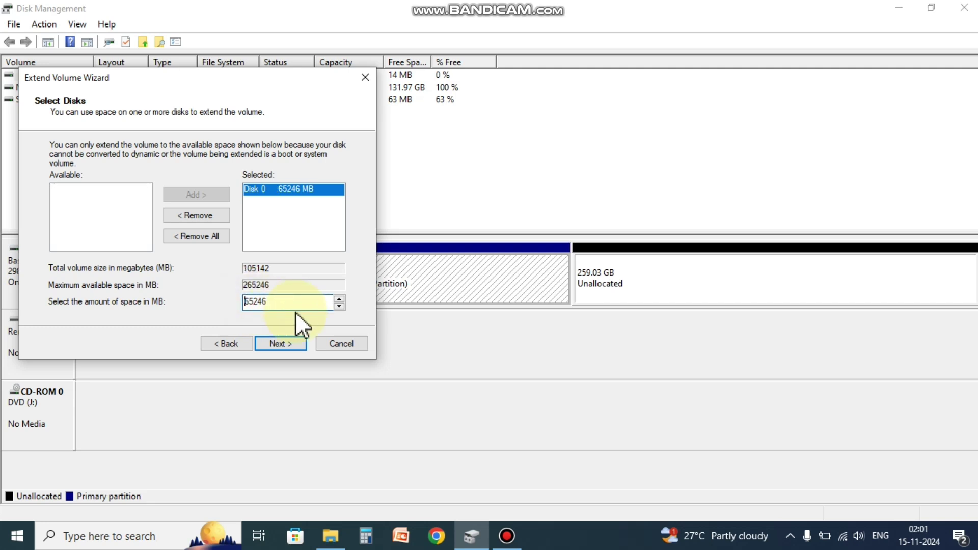
click(284, 340)
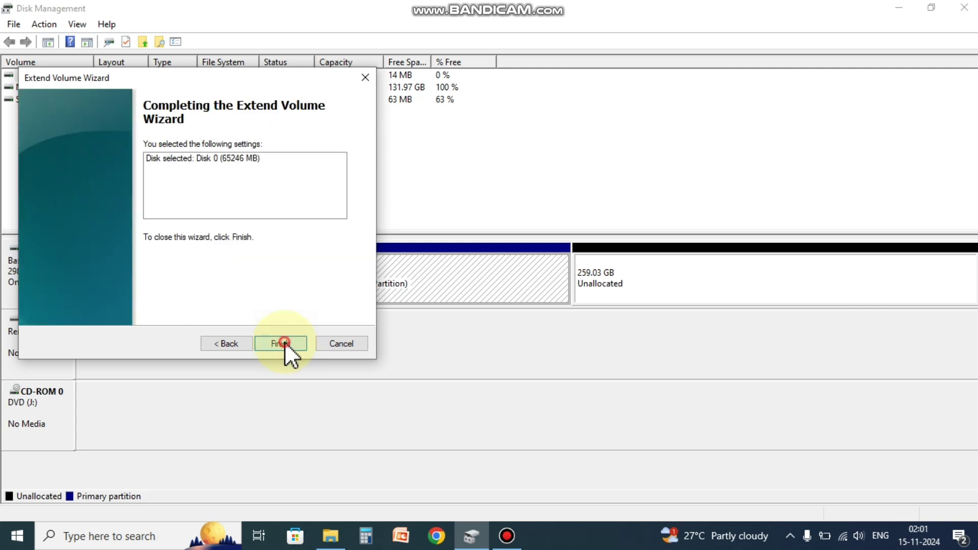
click(281, 344)
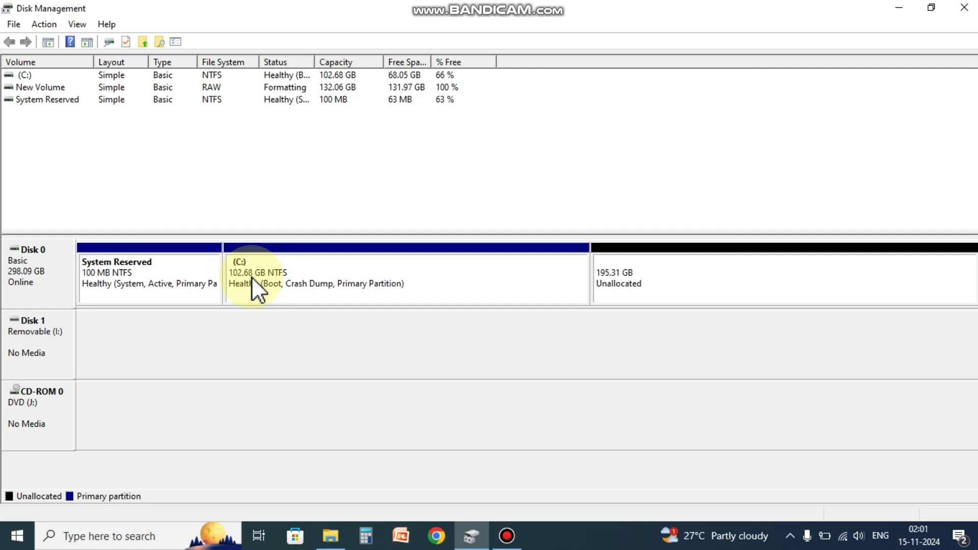
Step: Switch to File Explorer and refresh This PC to check the capacity of the C: drive
click(332, 535)
right_click(311, 290)
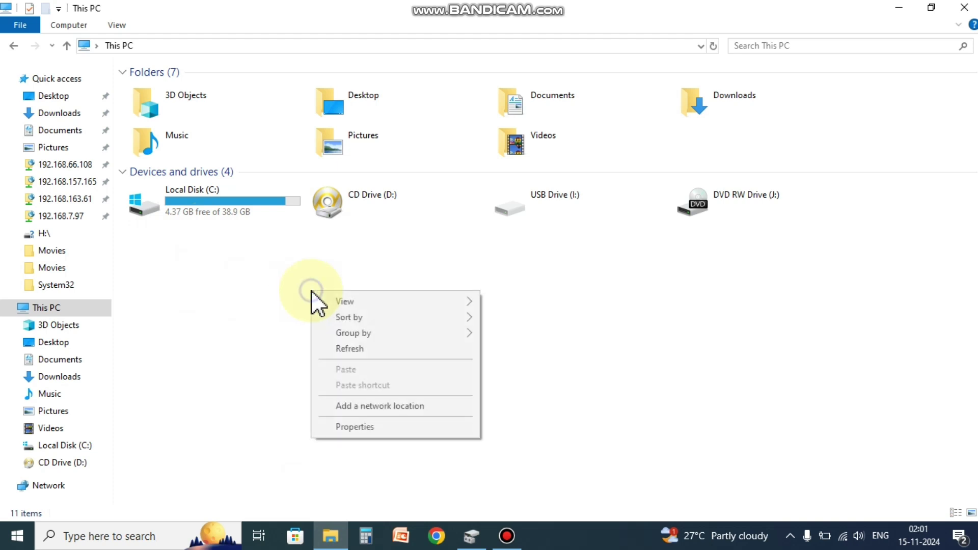
click(346, 348)
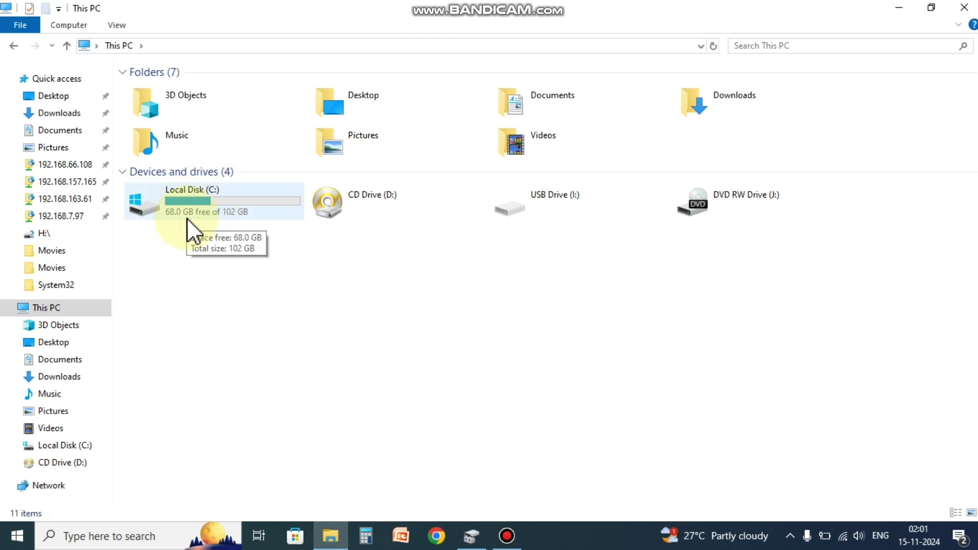
click(478, 542)
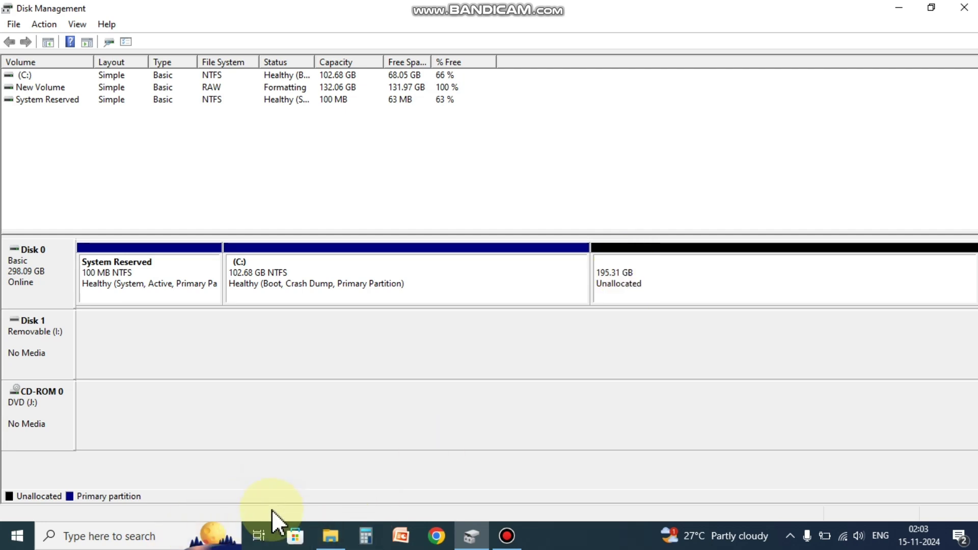
click(331, 536)
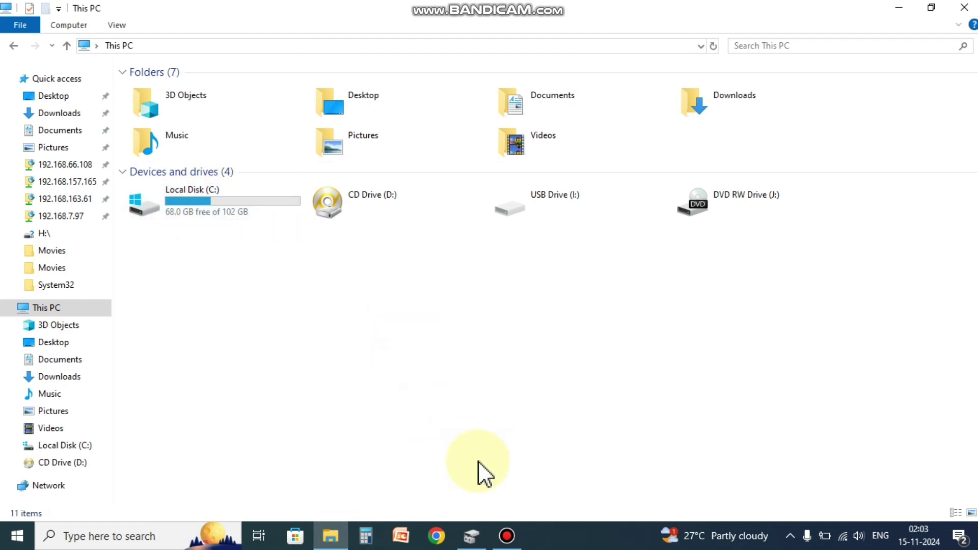
Step: Switch to Disk Management and create a 200000 MB simple volume in the unallocated space, with letter E, NTFS, label New Volume and quick format
click(471, 536)
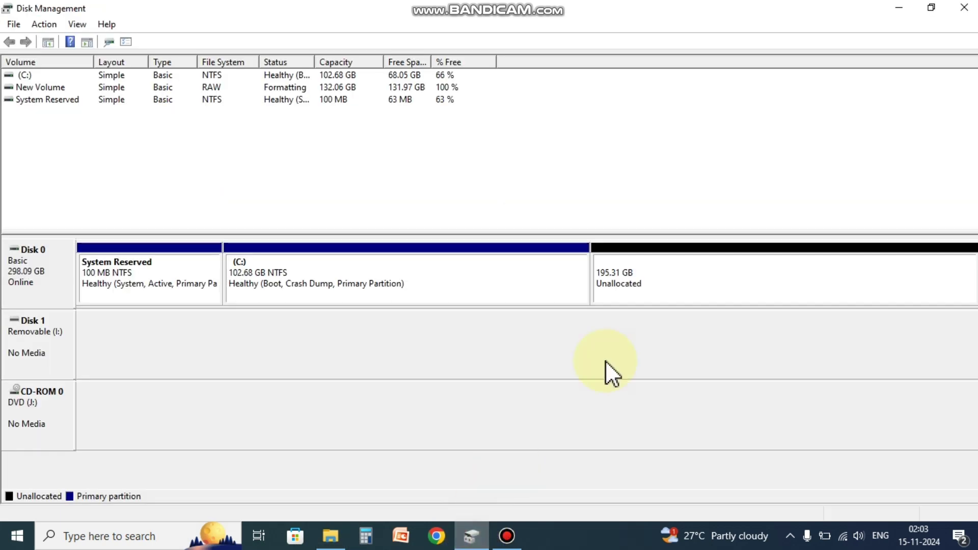
right_click(681, 262)
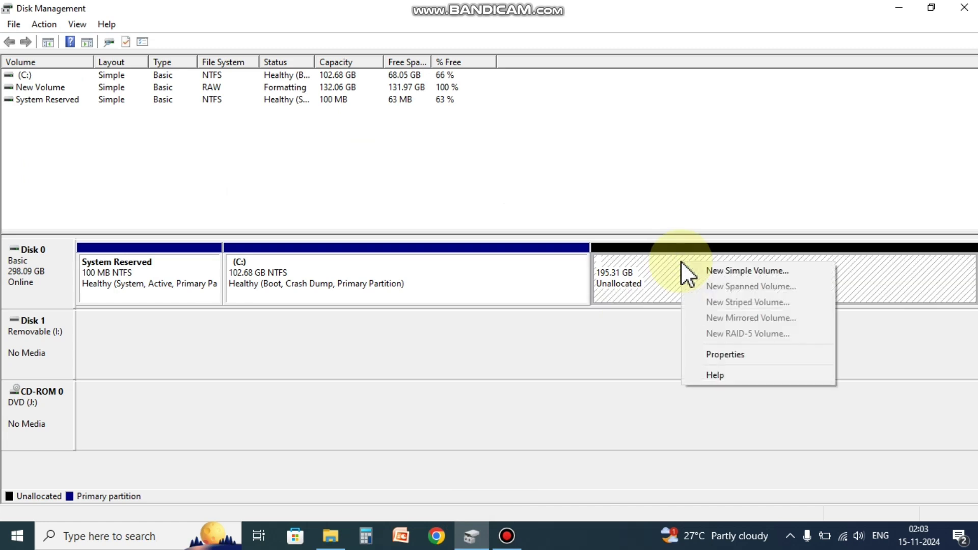
click(737, 270)
click(284, 332)
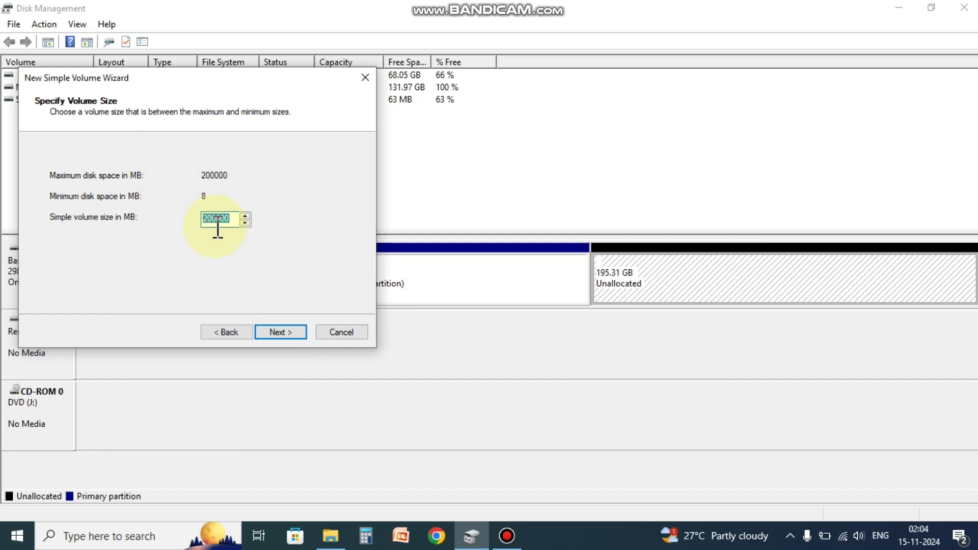
click(283, 333)
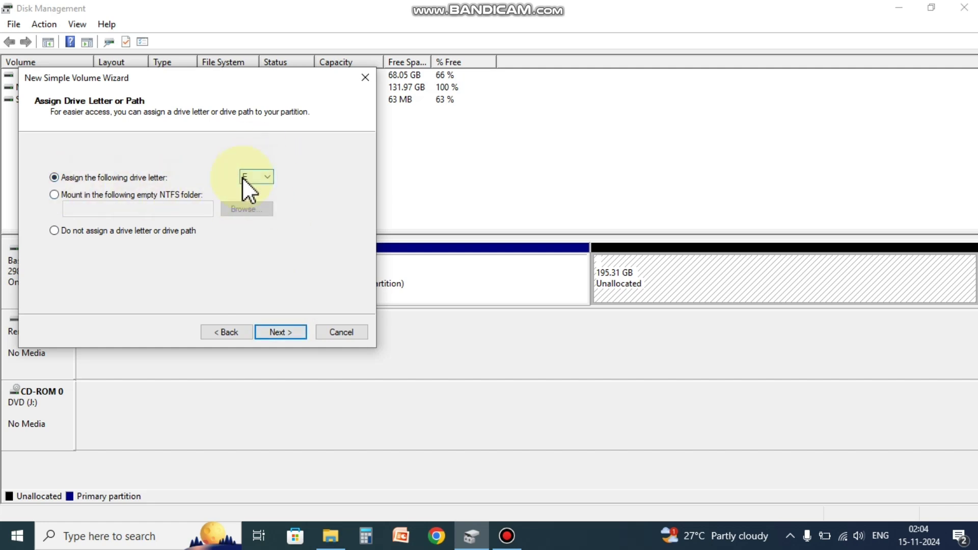
click(283, 334)
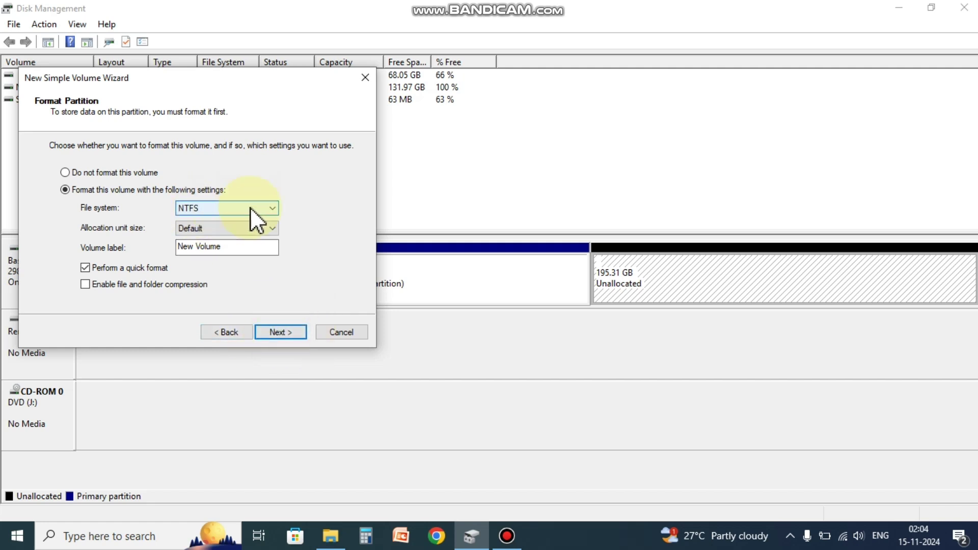
click(286, 332)
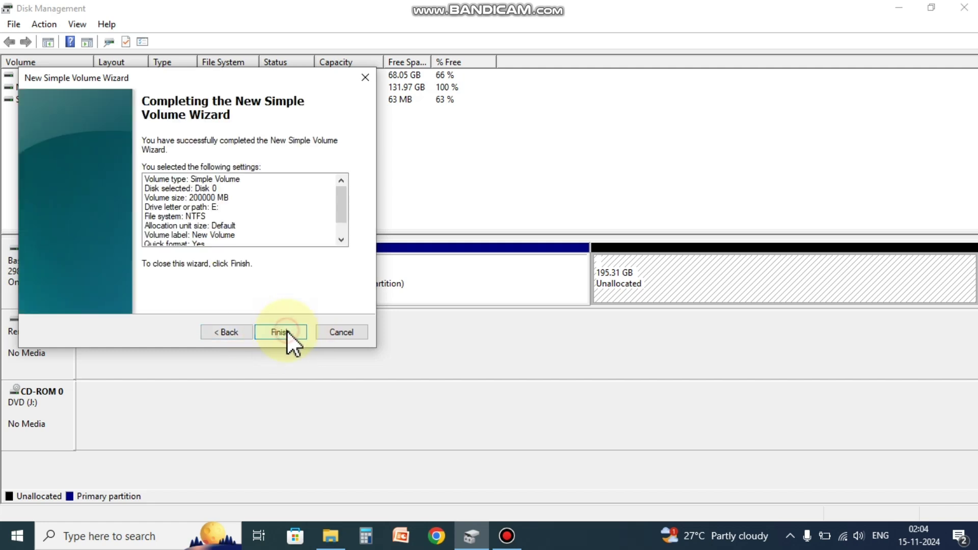
click(285, 332)
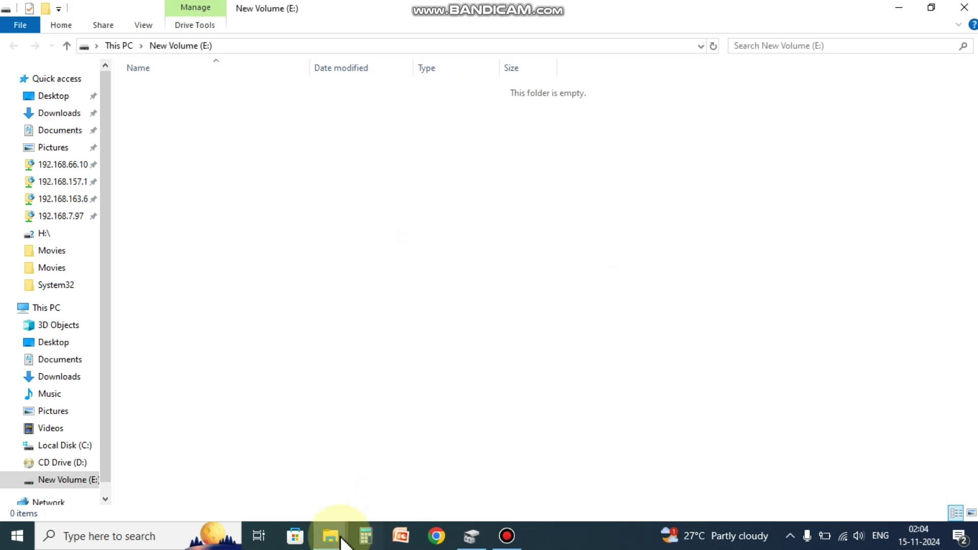
Step: Switch to This PC in File Explorer, refresh it, and check the size of New Volume (E:)
mouse_move(331, 532)
click(284, 485)
right_click(409, 363)
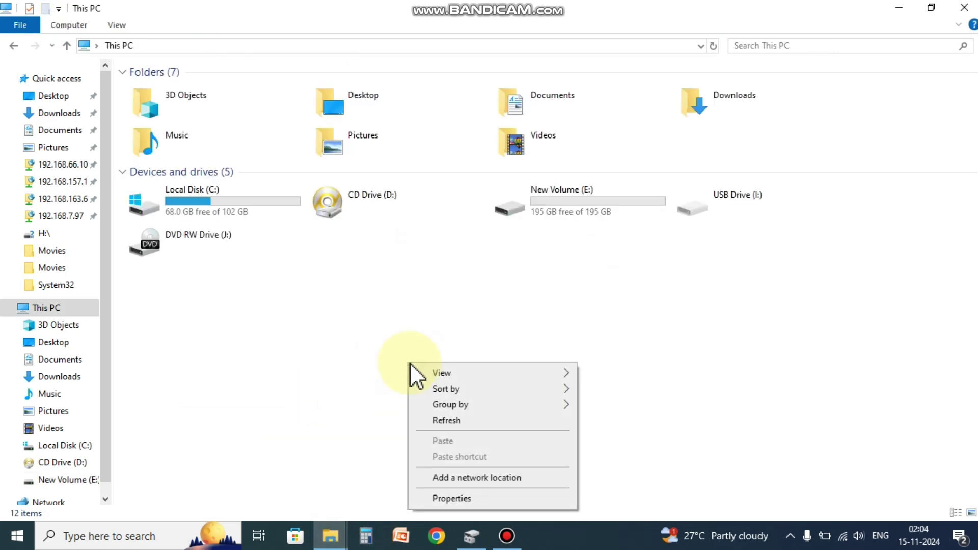
click(448, 423)
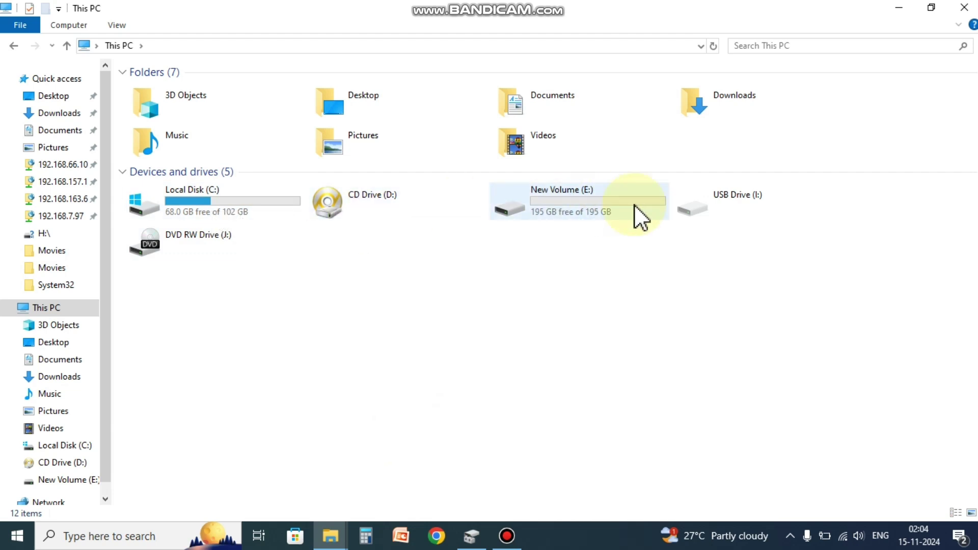
mouse_move(634, 204)
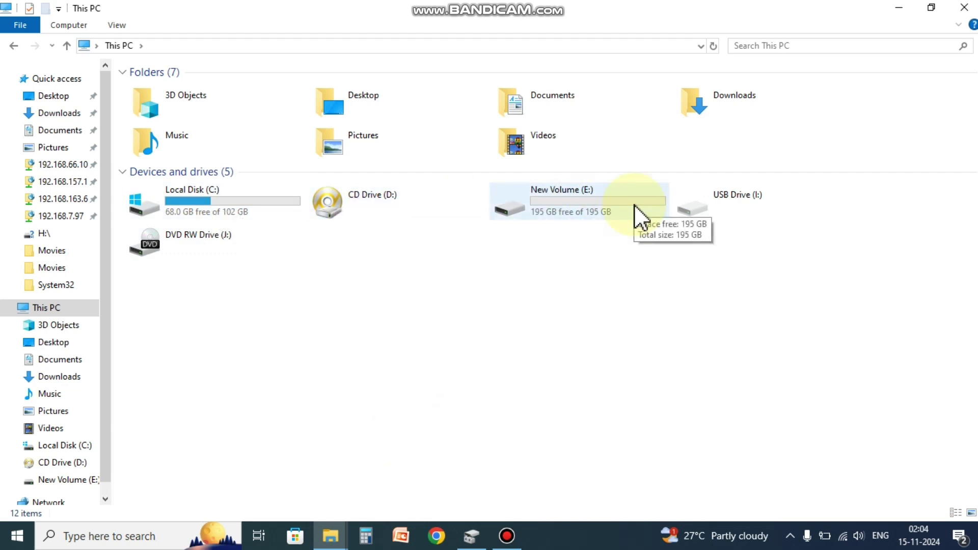